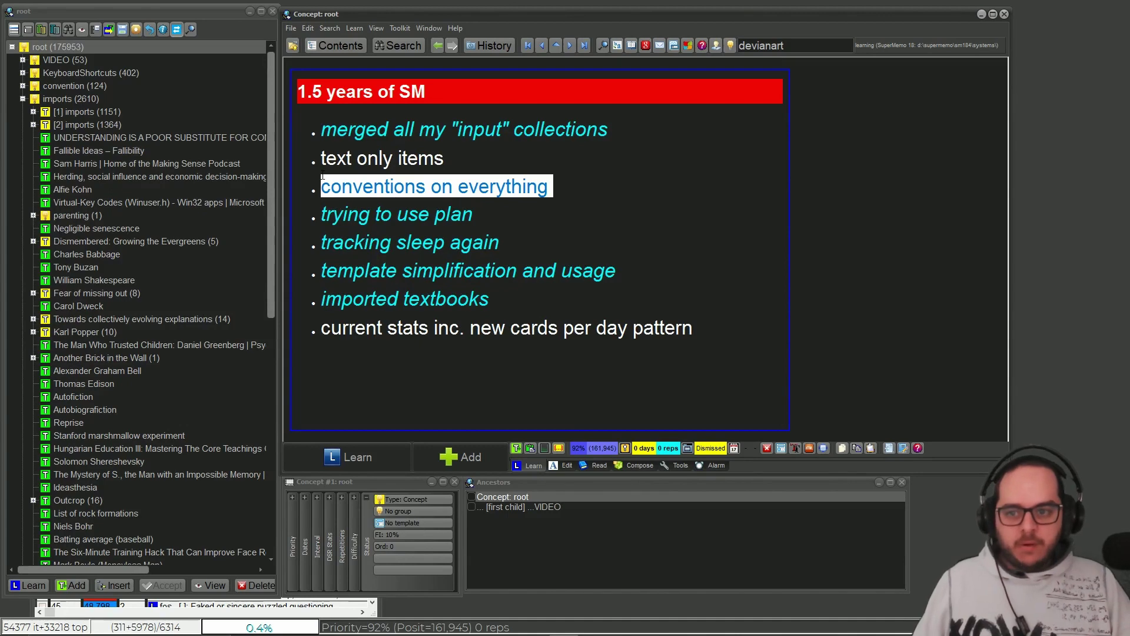
# Step: Italicize the "conventions on everything" line in the "1.5 years of SM" list and finish editing
pyautogui.hotkey('shift', 'Up')
pyautogui.hotkey('ctrl', 'i')
pyautogui.press('Escape')
# Step: Open the convention concept, collapse the imports branch and expand the convention branch in the knowledge tree
pyautogui.click(42, 86)
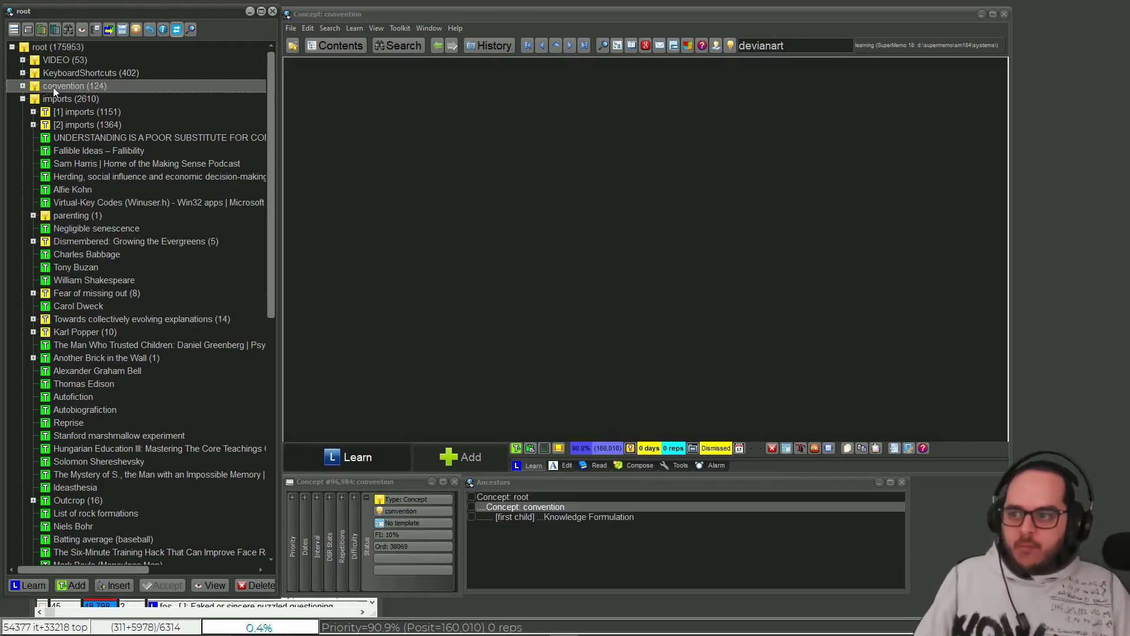
pyautogui.click(23, 98)
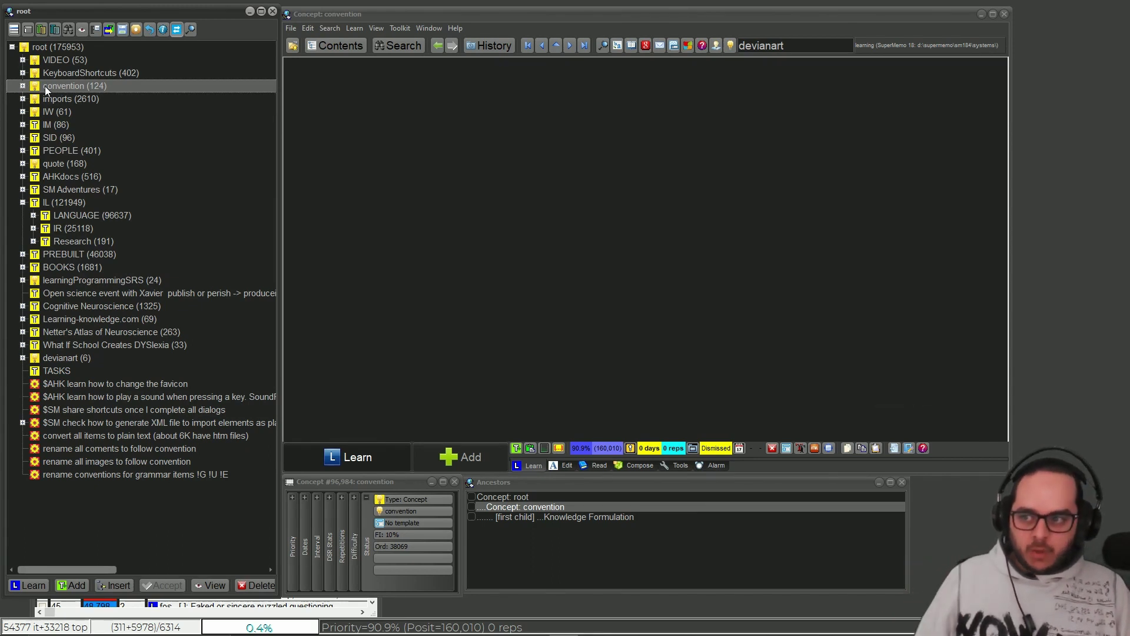
pyautogui.click(23, 86)
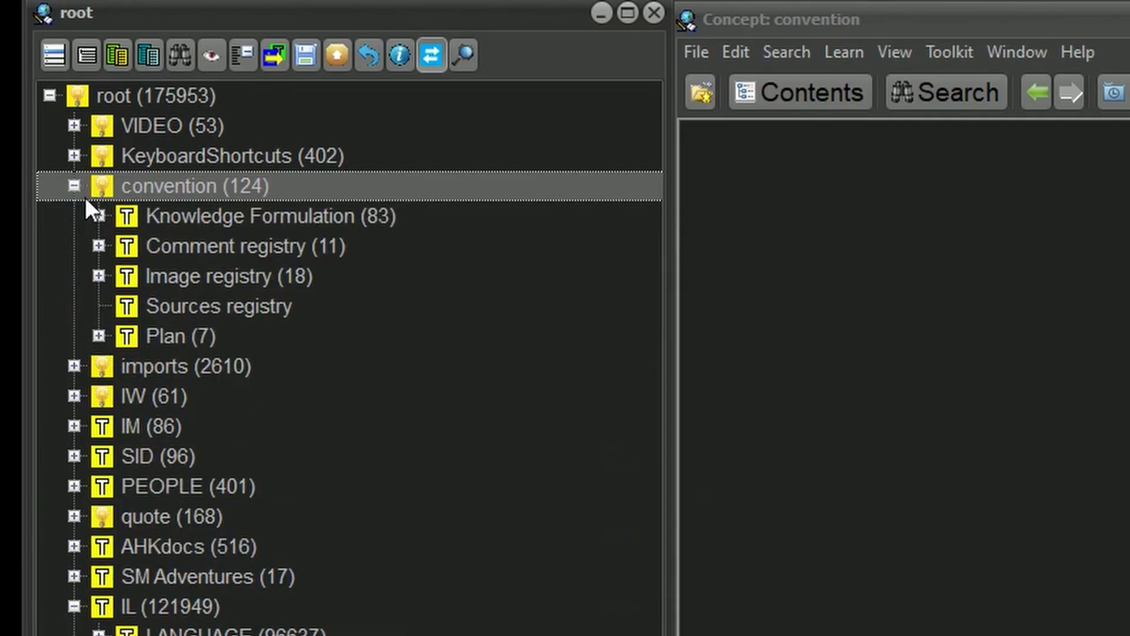
# Step: View the Plan, Sources registry and Image registry topics under the convention concept
pyautogui.click(159, 332)
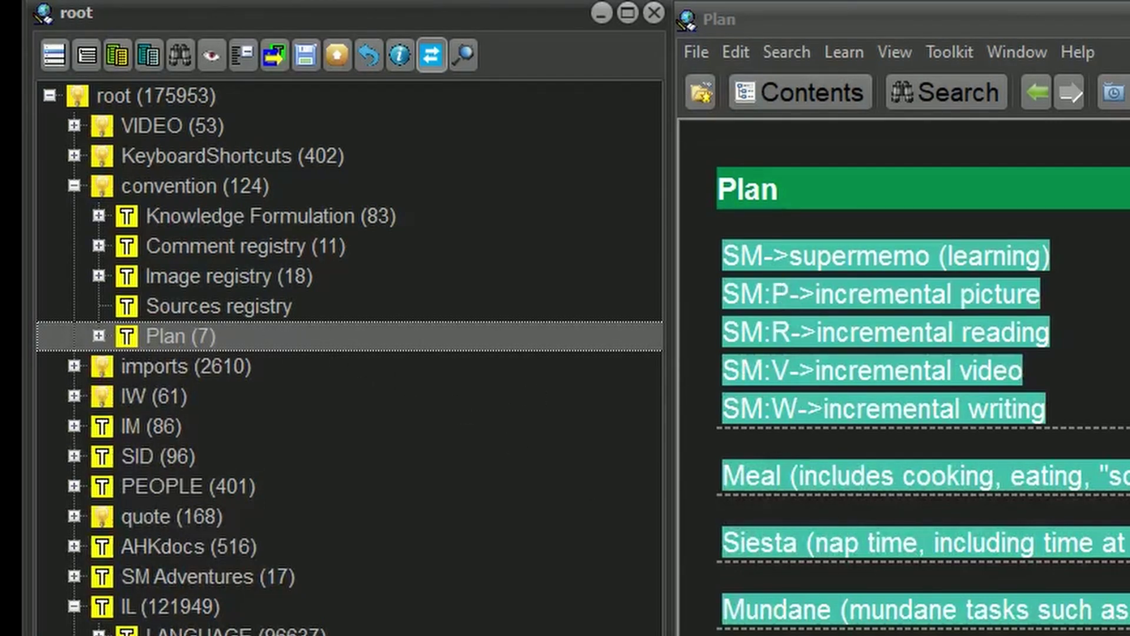
pyautogui.click(207, 306)
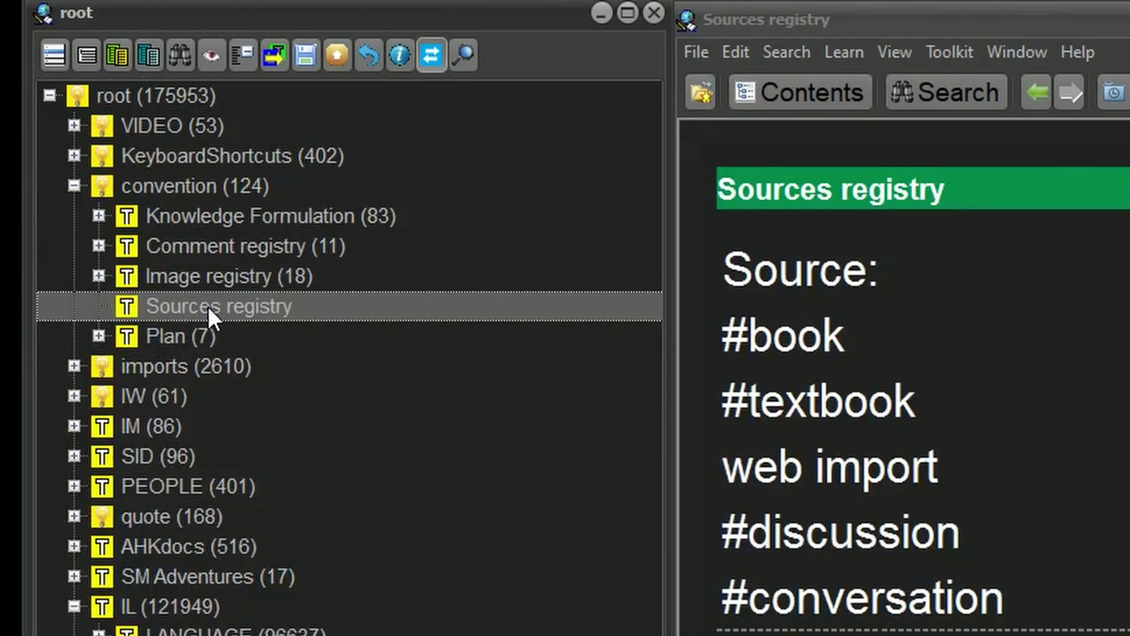
pyautogui.click(161, 272)
# Step: Open the registry of images and search its members for "#"
pyautogui.click(786, 51)
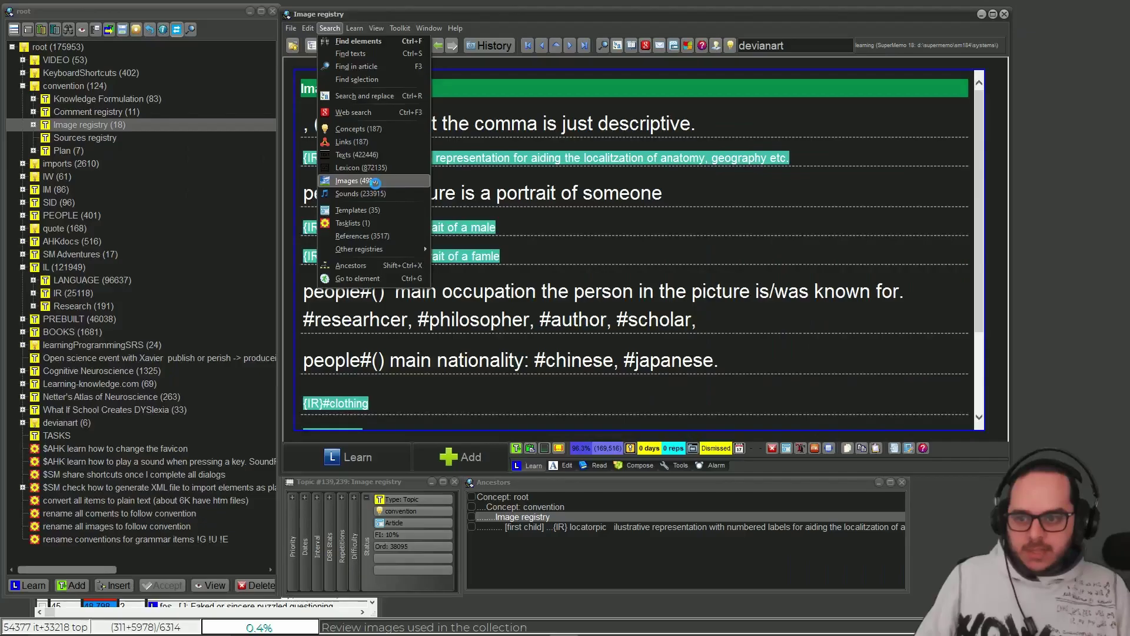
pyautogui.click(893, 410)
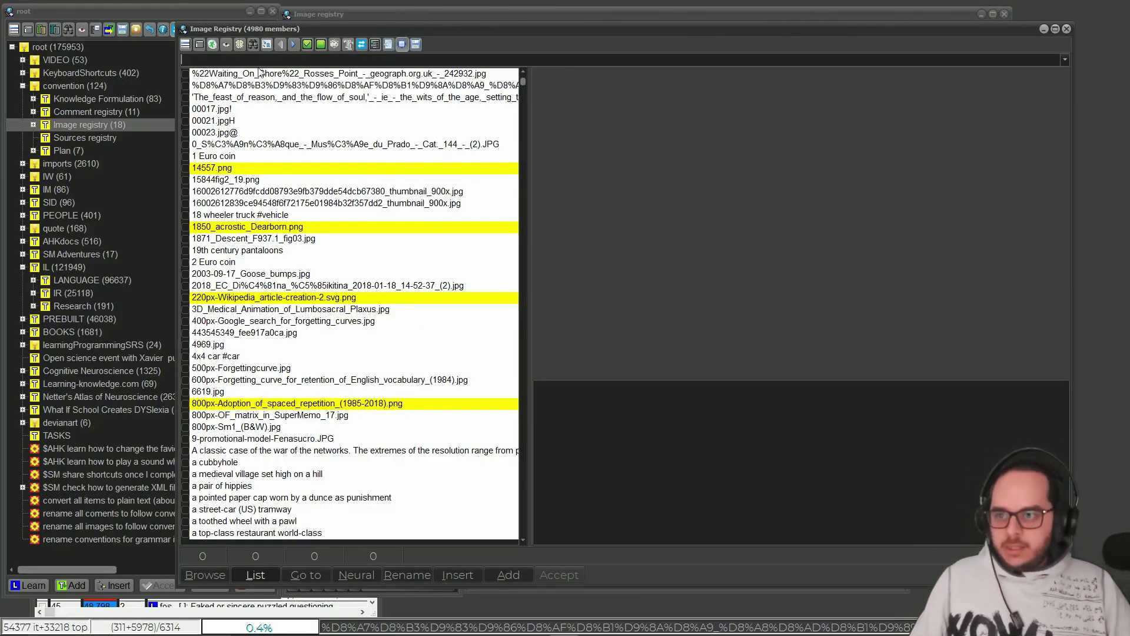
pyautogui.click(255, 46)
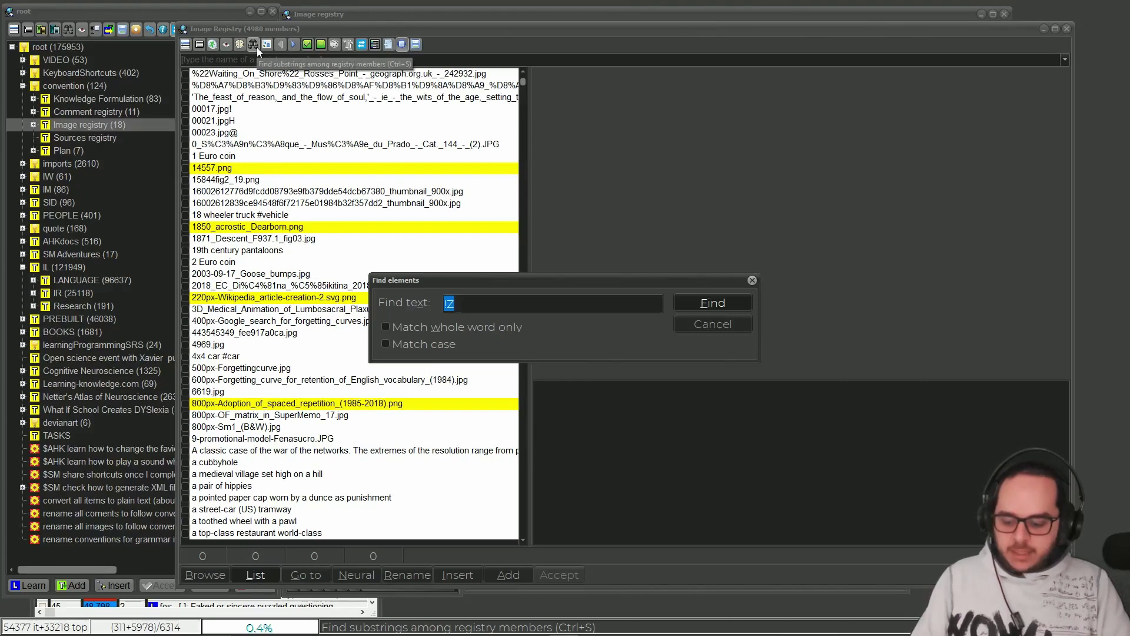
pyautogui.write('#')
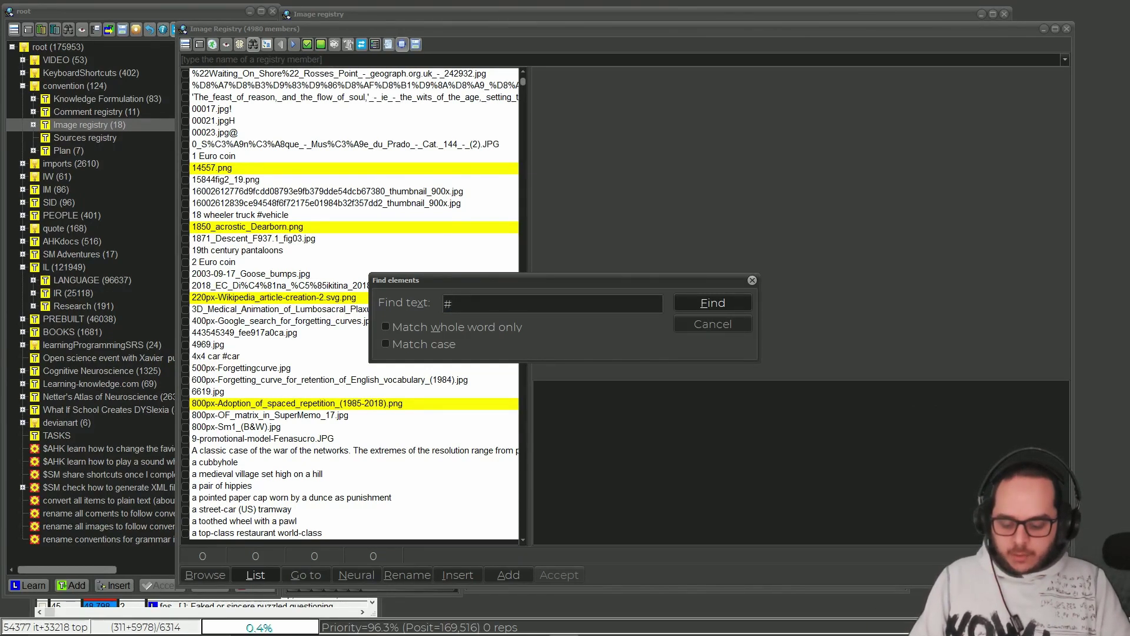
pyautogui.press('Return')
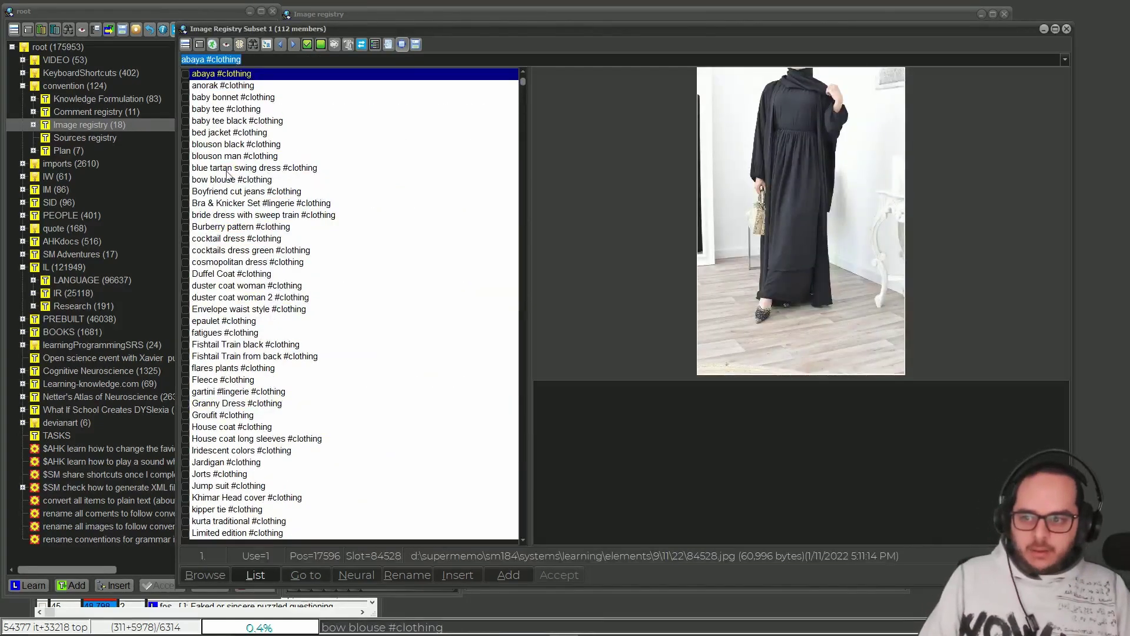
# Step: Browse the images tagged #clothing from abaya down to the blue tartan swing dress
pyautogui.press('Down')
pyautogui.press('Down')
pyautogui.press('Down')
pyautogui.press('Down')
pyautogui.press('Down')
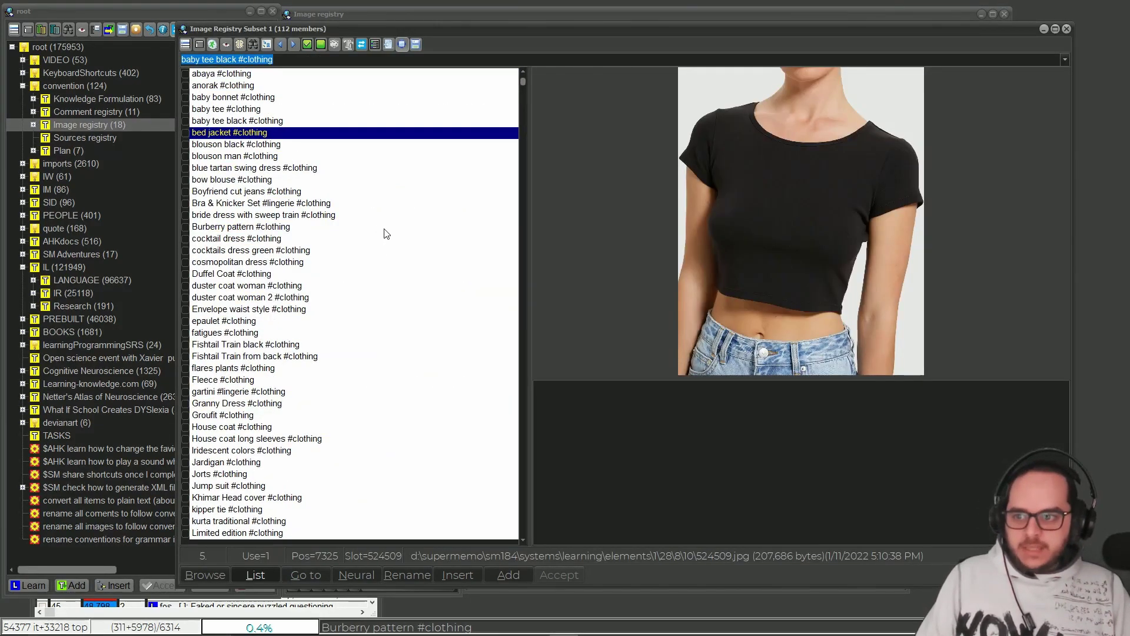
pyautogui.press('Down')
pyautogui.press('Down')
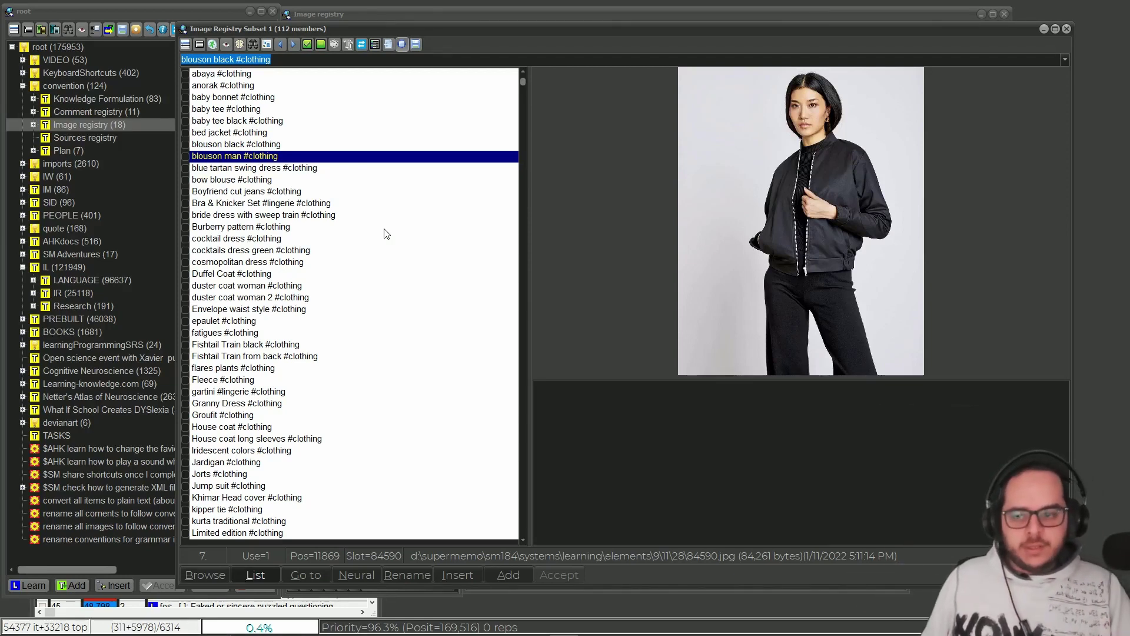
pyautogui.press('Down')
pyautogui.press('Down')
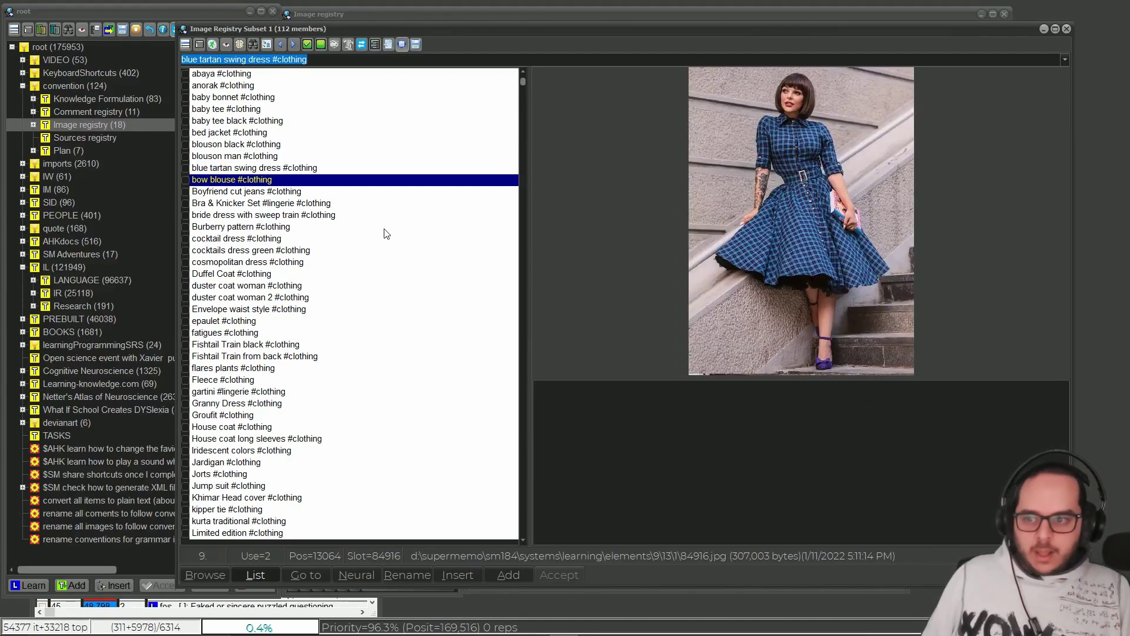
pyautogui.press('Up')
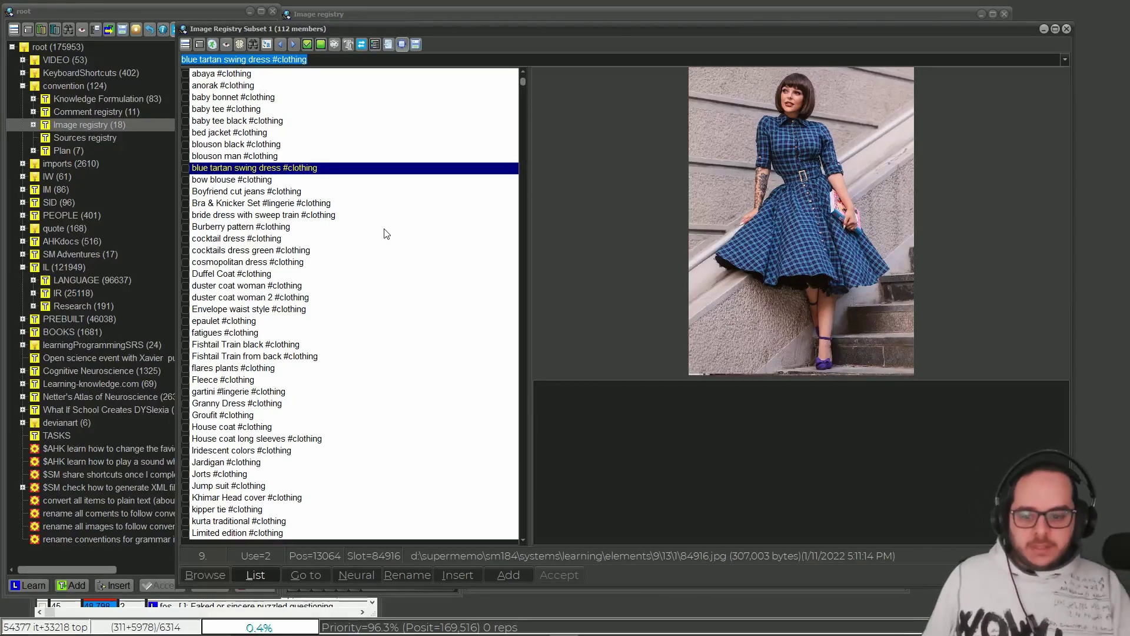
# Step: List the elements that use the blue tartan swing dress image and close the image registry
pyautogui.click(253, 575)
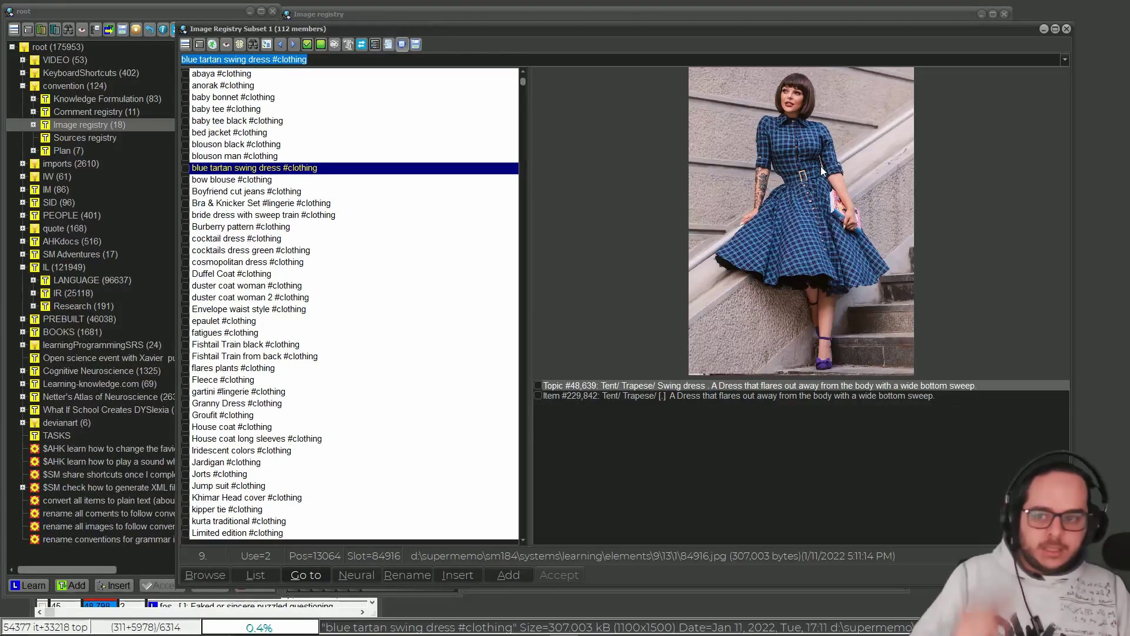
pyautogui.click(268, 367)
pyautogui.click(1067, 29)
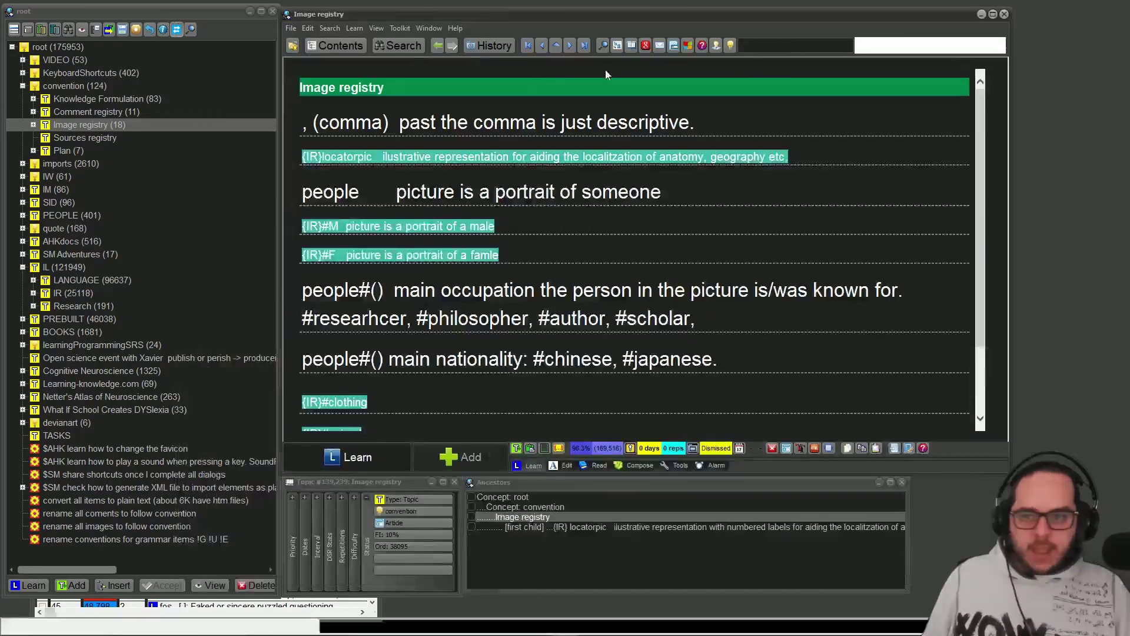
# Step: Reopen the registry of images and search its members for "#portrait"
pyautogui.click(335, 33)
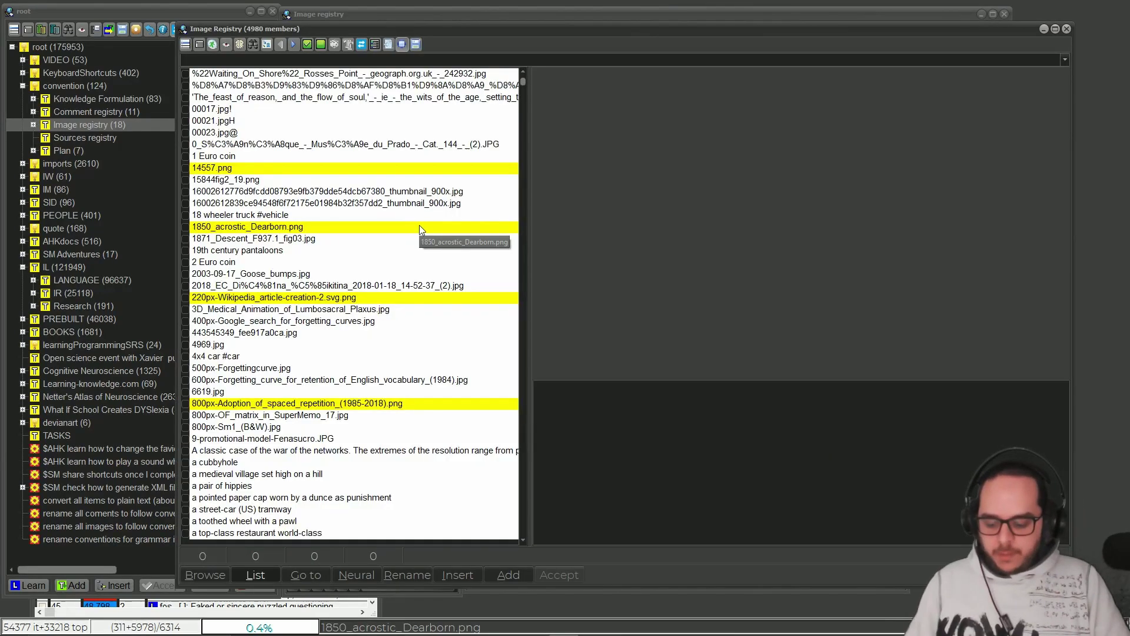
pyautogui.click(253, 45)
pyautogui.write('#portrait')
pyautogui.press('Return')
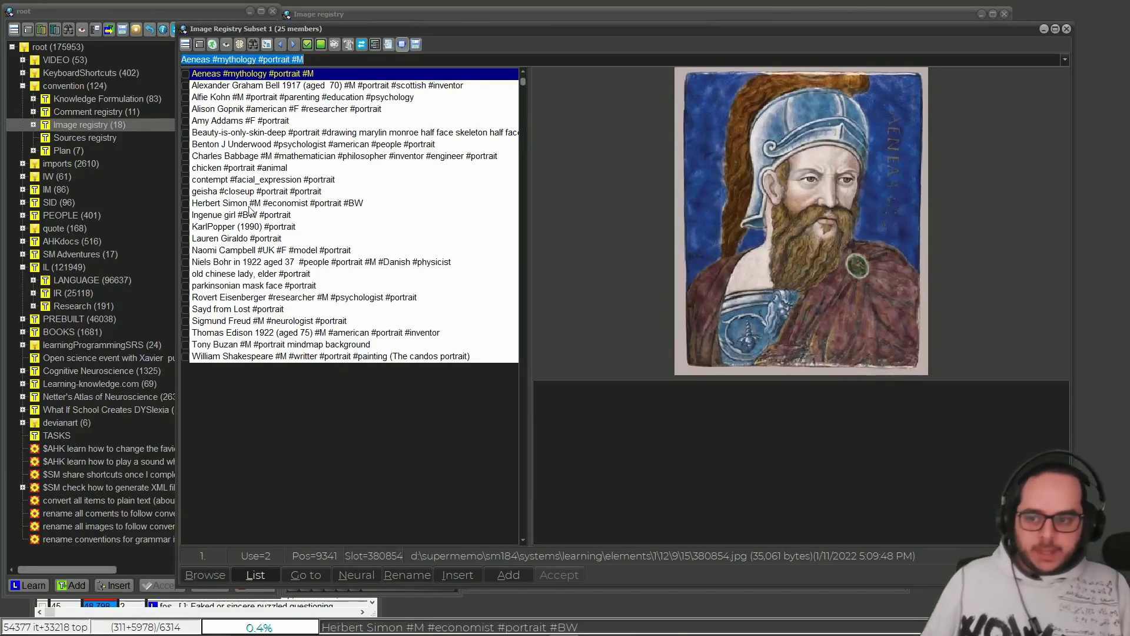
# Step: Preview the chicken, Amy Addams, geisha and Alexander Graham Bell portraits, listing the elements that use the Amy Addams image
pyautogui.click(250, 168)
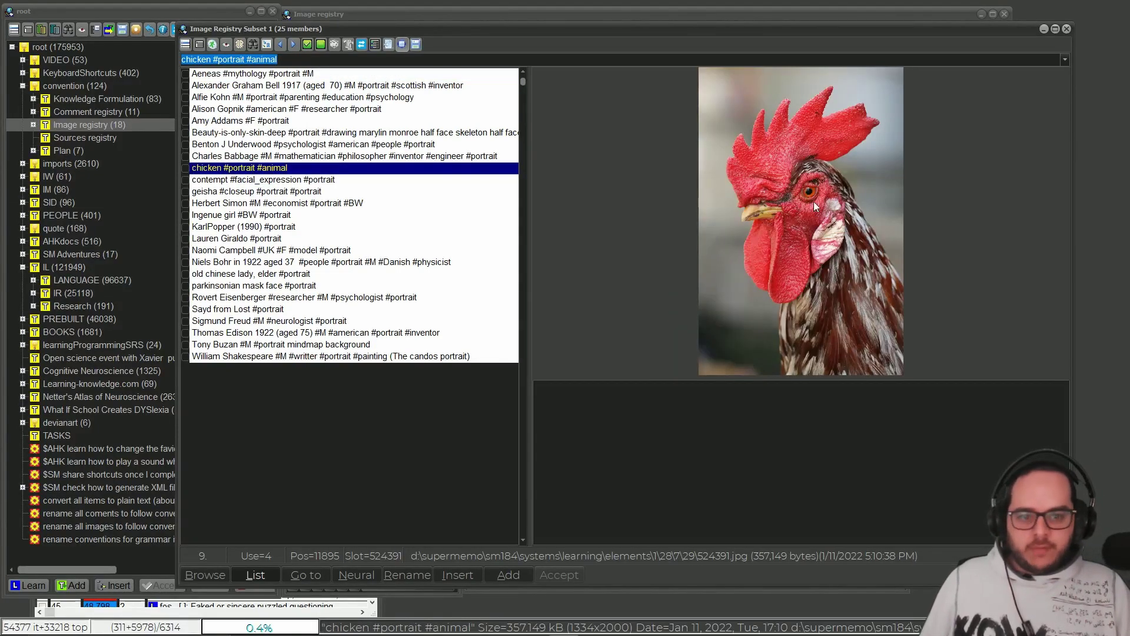
pyautogui.click(222, 122)
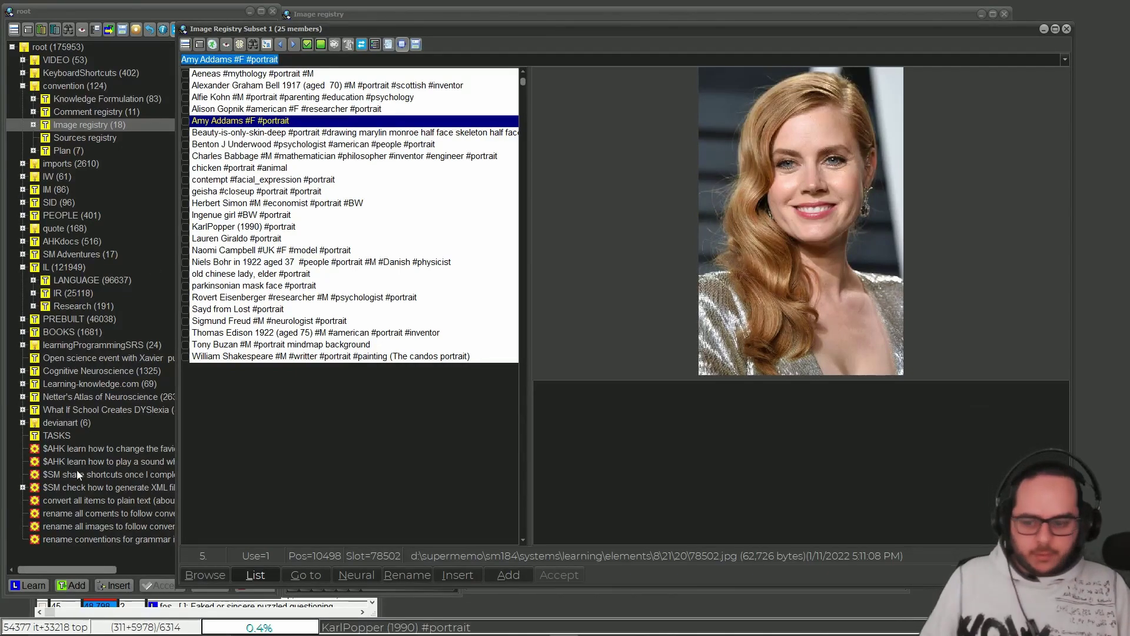
pyautogui.click(253, 575)
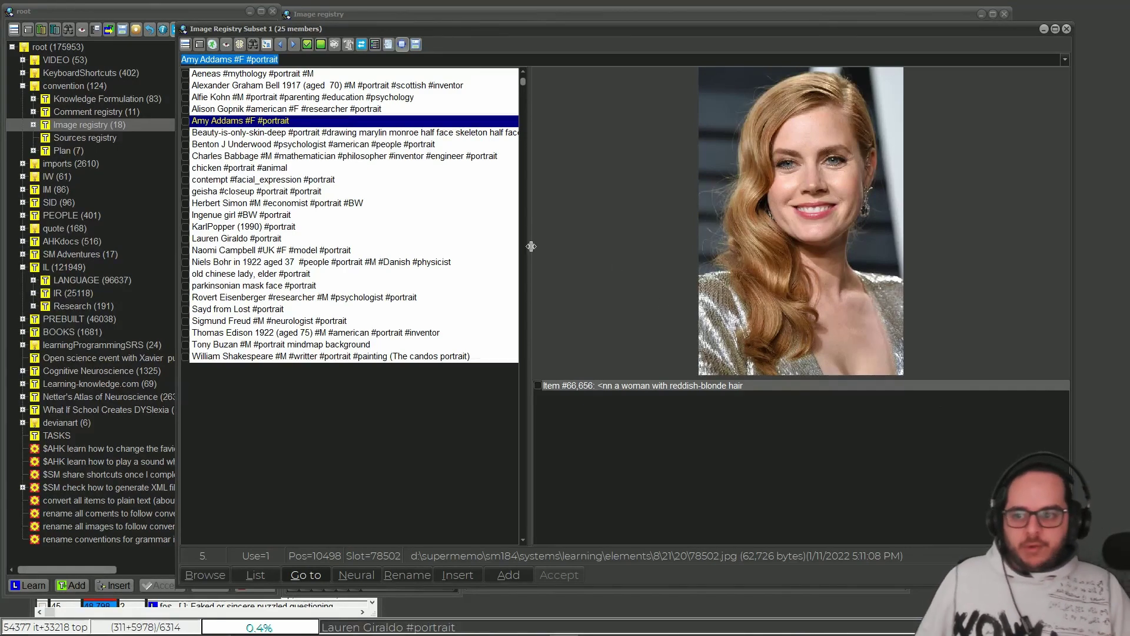
pyautogui.click(224, 193)
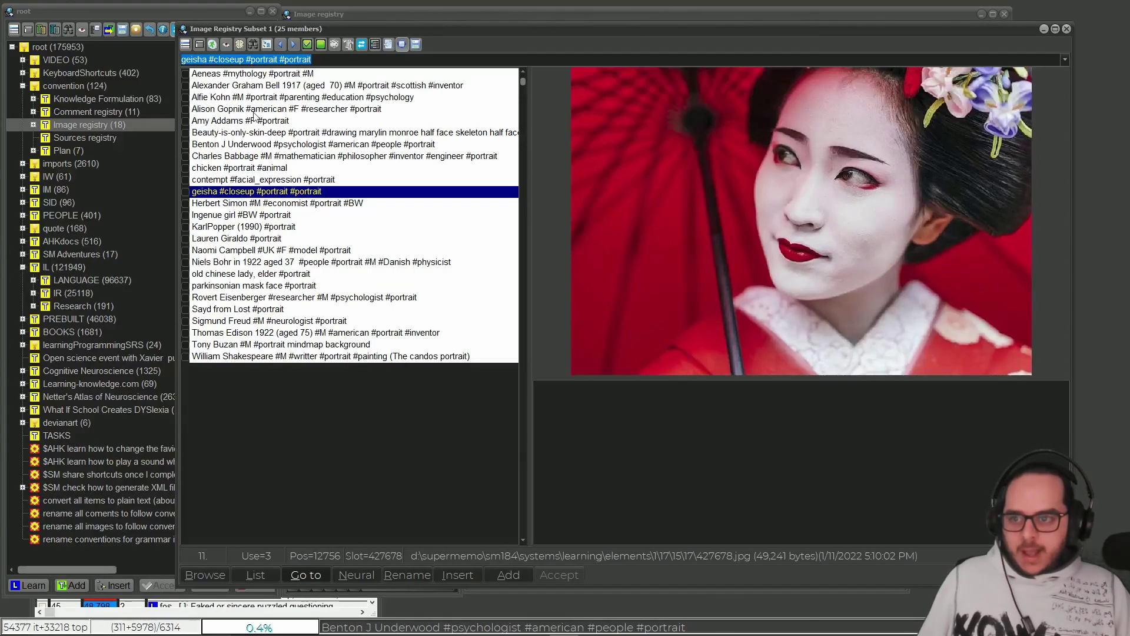
pyautogui.click(271, 85)
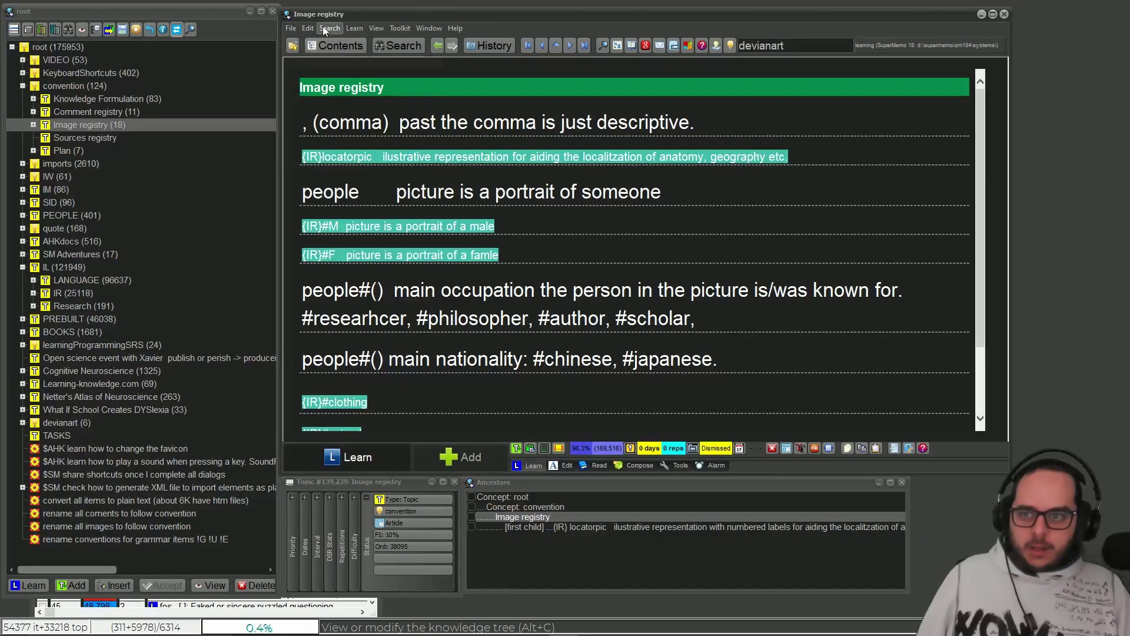
# Step: Open the full registry of images again and search its members for "#IO"
pyautogui.click(322, 26)
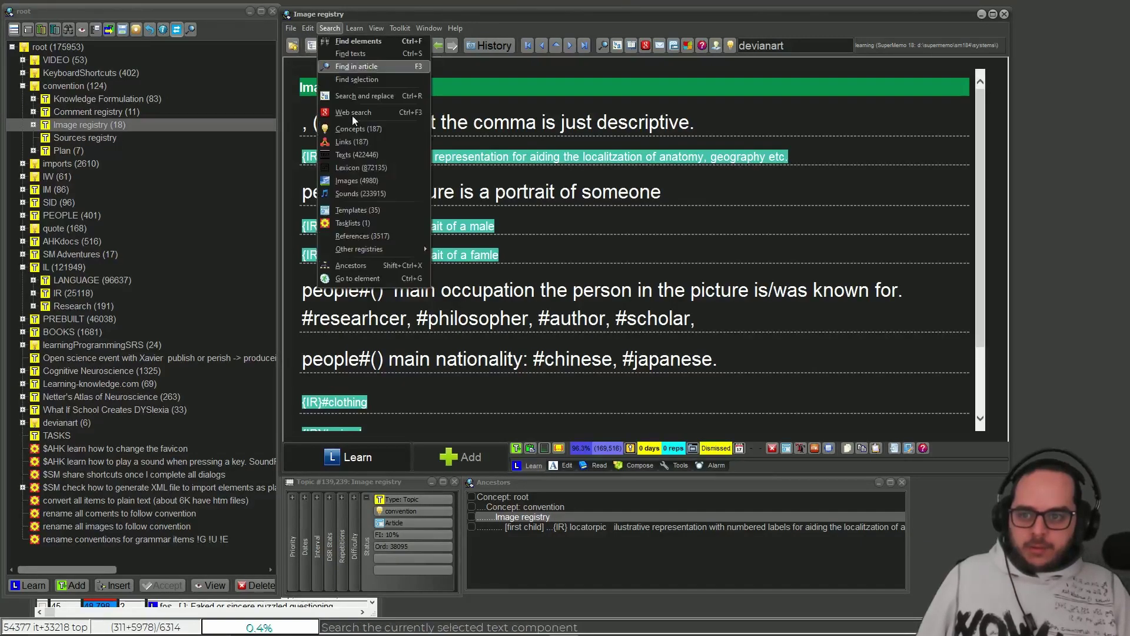
pyautogui.click(371, 182)
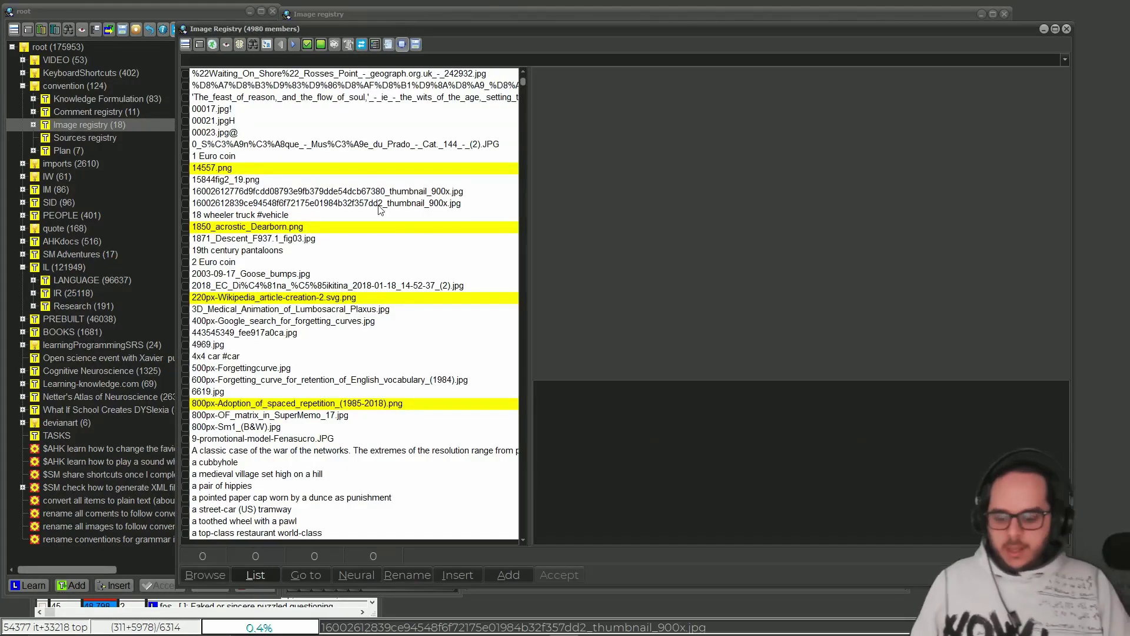
pyautogui.click(252, 45)
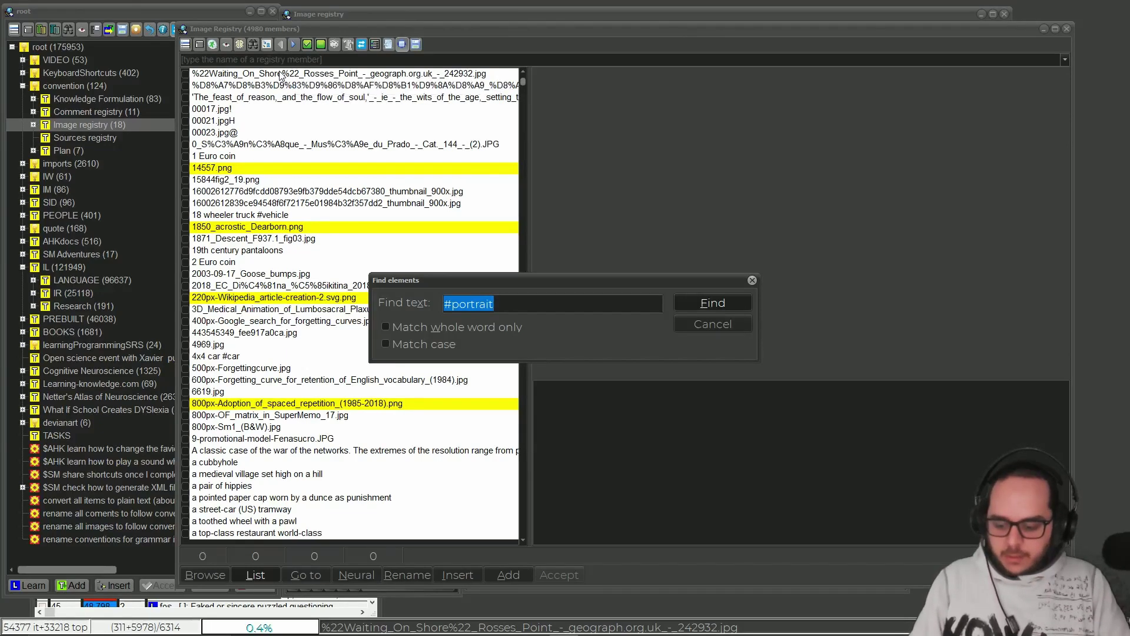
pyautogui.write('#IO')
pyautogui.press('Return')
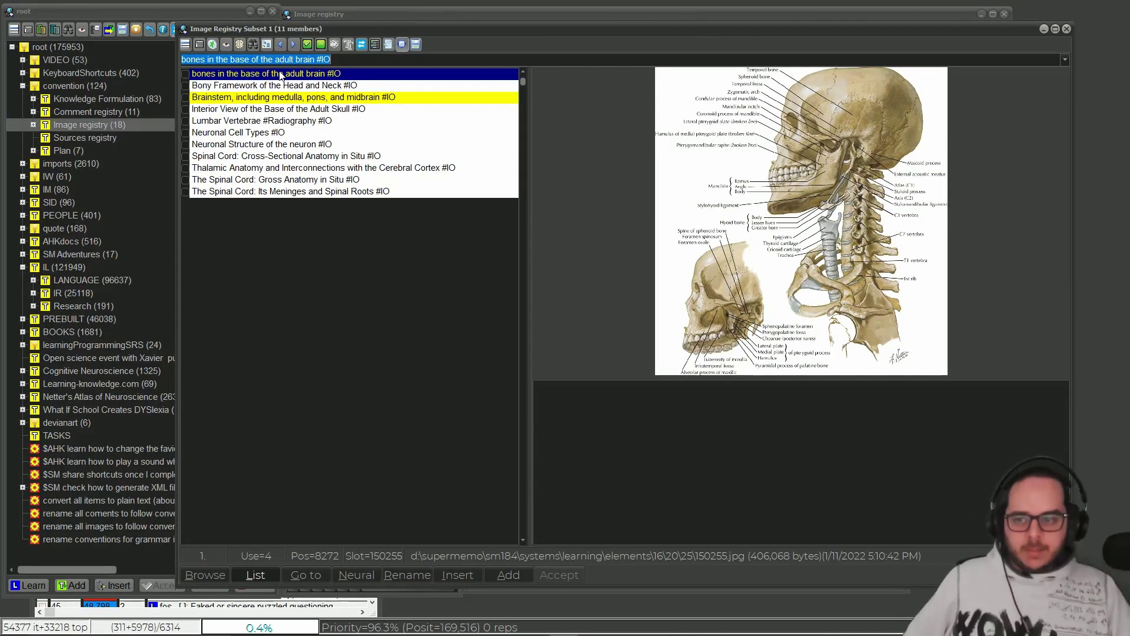
# Step: Browse the #IO anatomy images and list the elements that use the "Brainstem, including medulla, pons, and midbrain" image
pyautogui.click(290, 87)
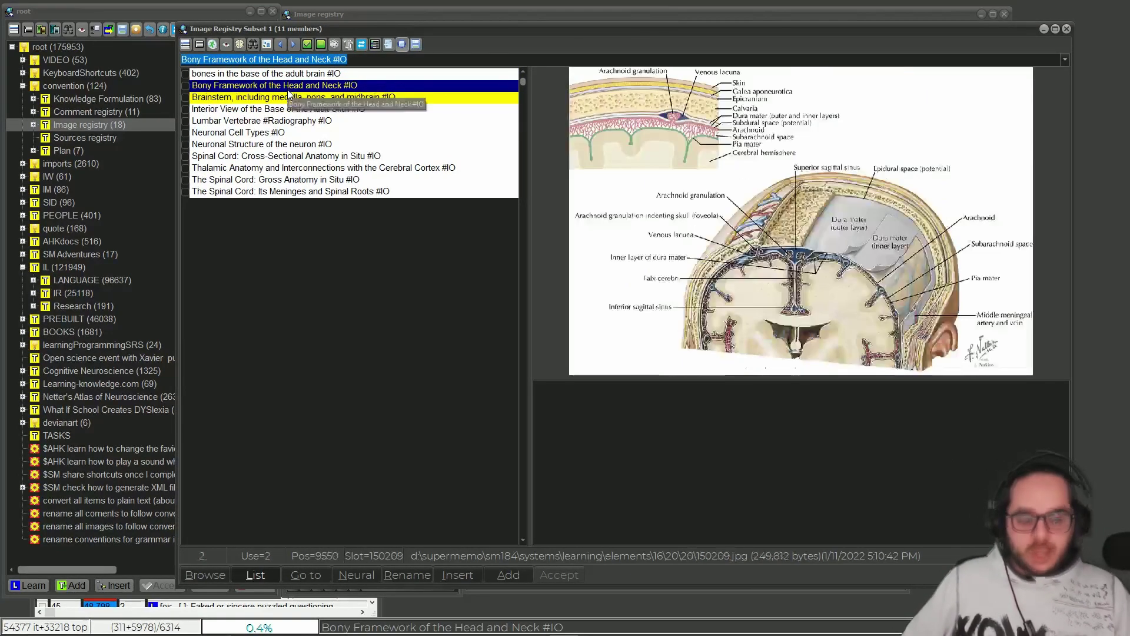
pyautogui.click(327, 123)
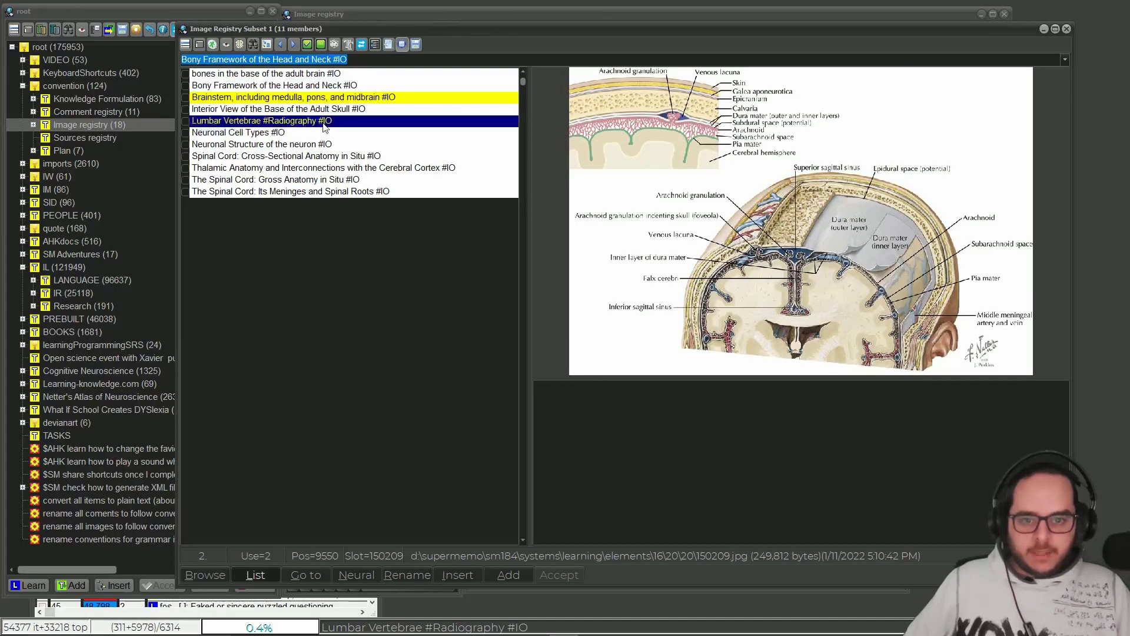
pyautogui.press('Up')
pyautogui.press('Up')
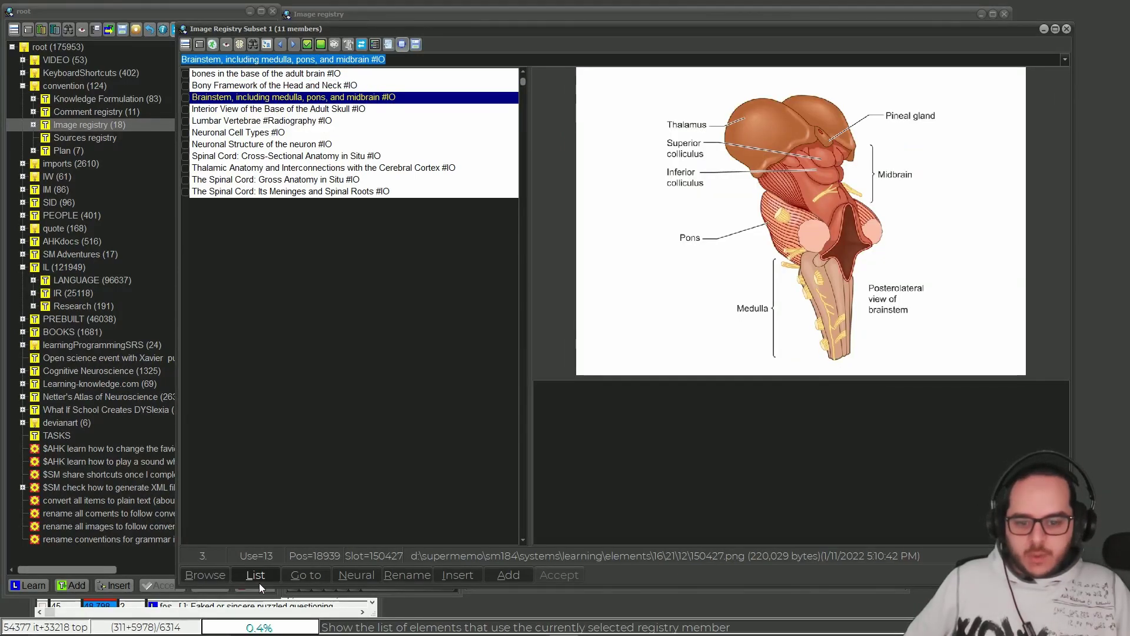
pyautogui.click(253, 577)
# Step: List the elements using the "Neuronal Cell Types #IO" image and open the item about the primary sensory neurons
pyautogui.press('Down')
pyautogui.press('Down')
pyautogui.press('Down')
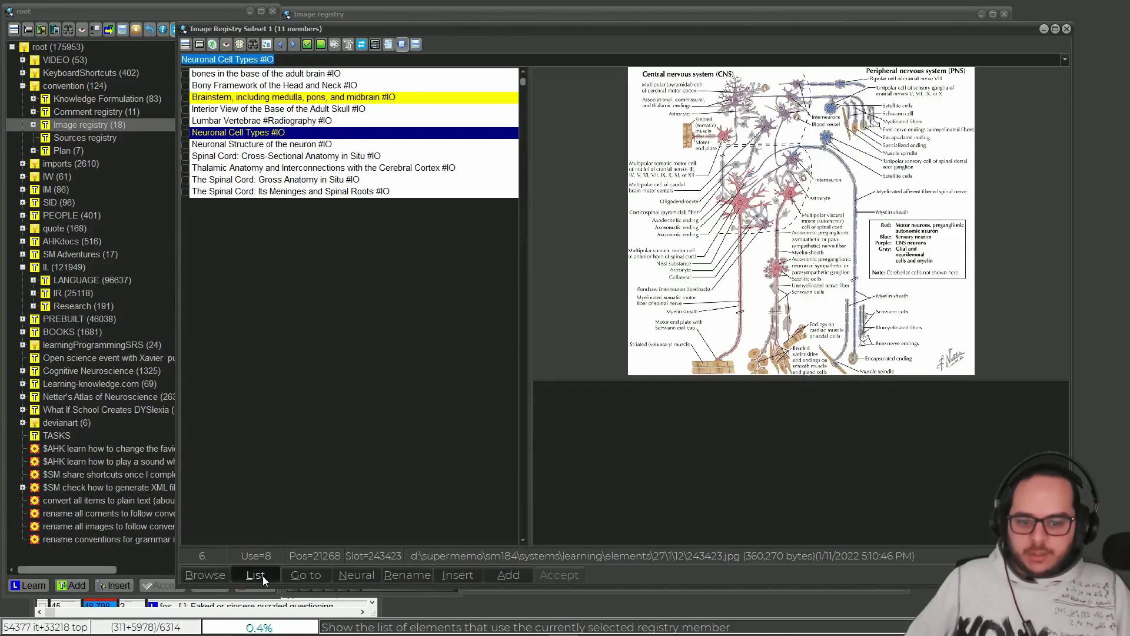
pyautogui.click(263, 575)
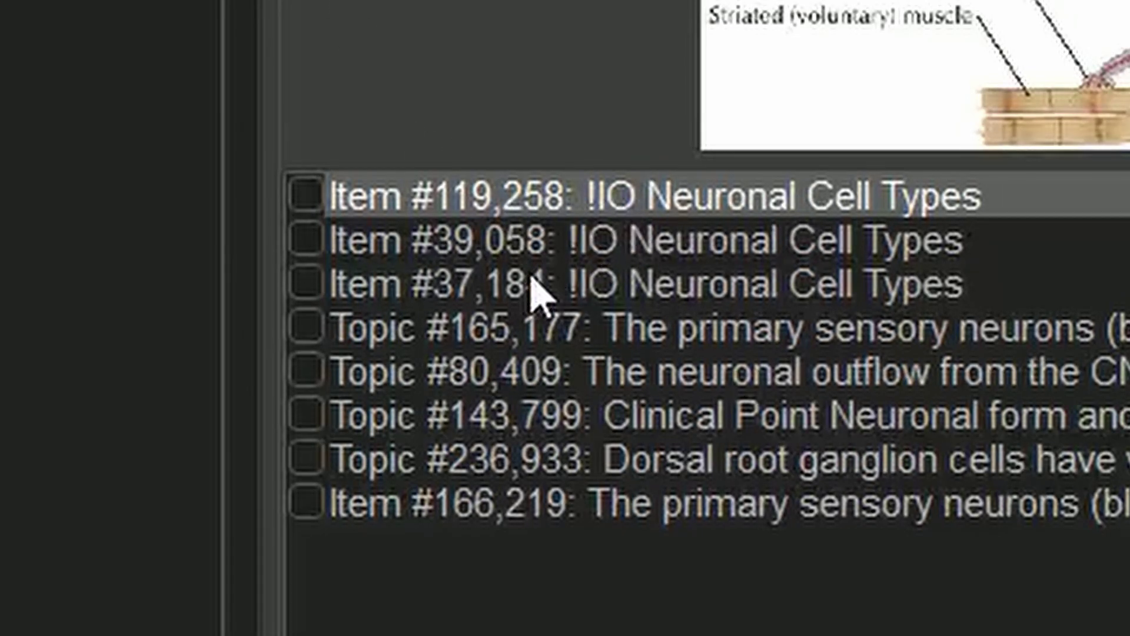
pyautogui.click(576, 500)
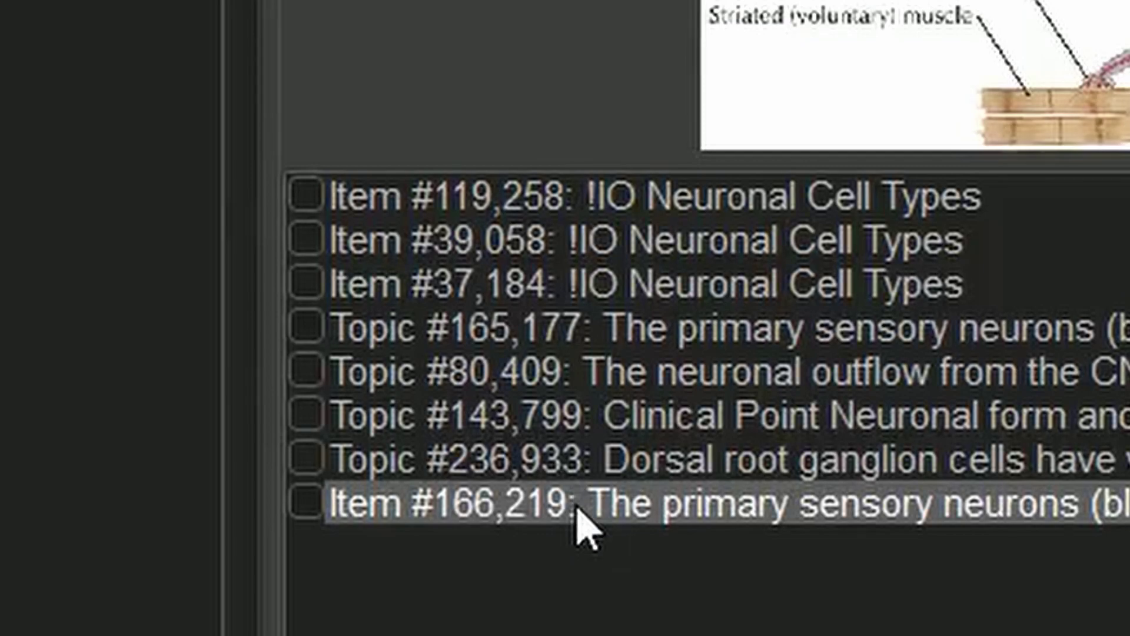
pyautogui.press('Return')
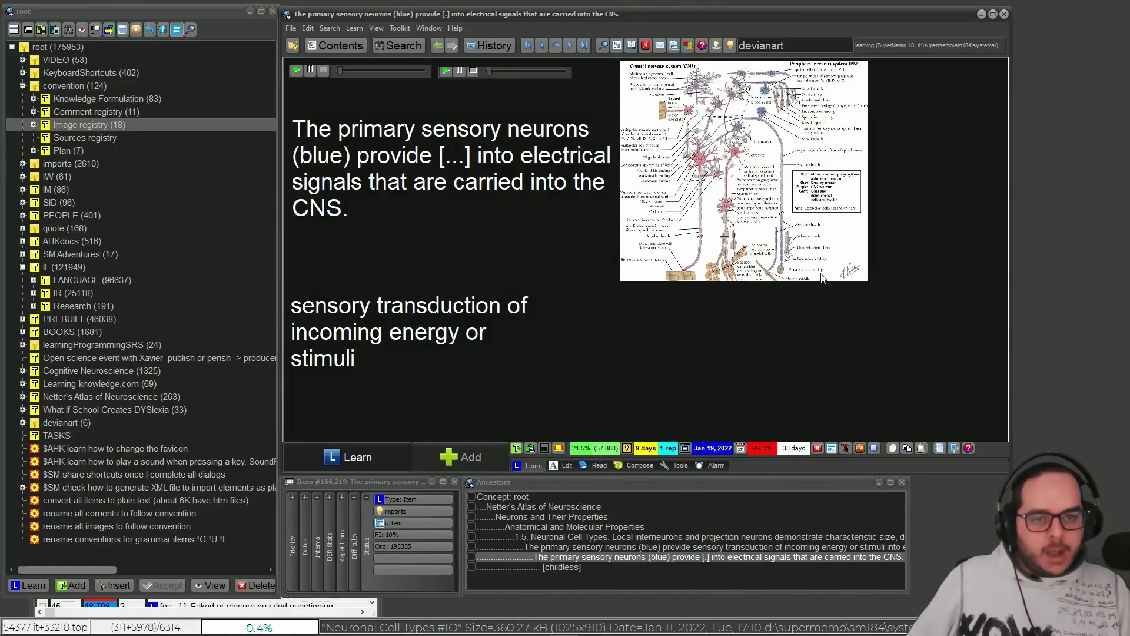
# Step: Open the registry entry linked to the neuron item's image and list the elements that use "Neuronal Cell Types #IO"
pyautogui.rightClick(658, 134)
pyautogui.moveTo(730, 162)
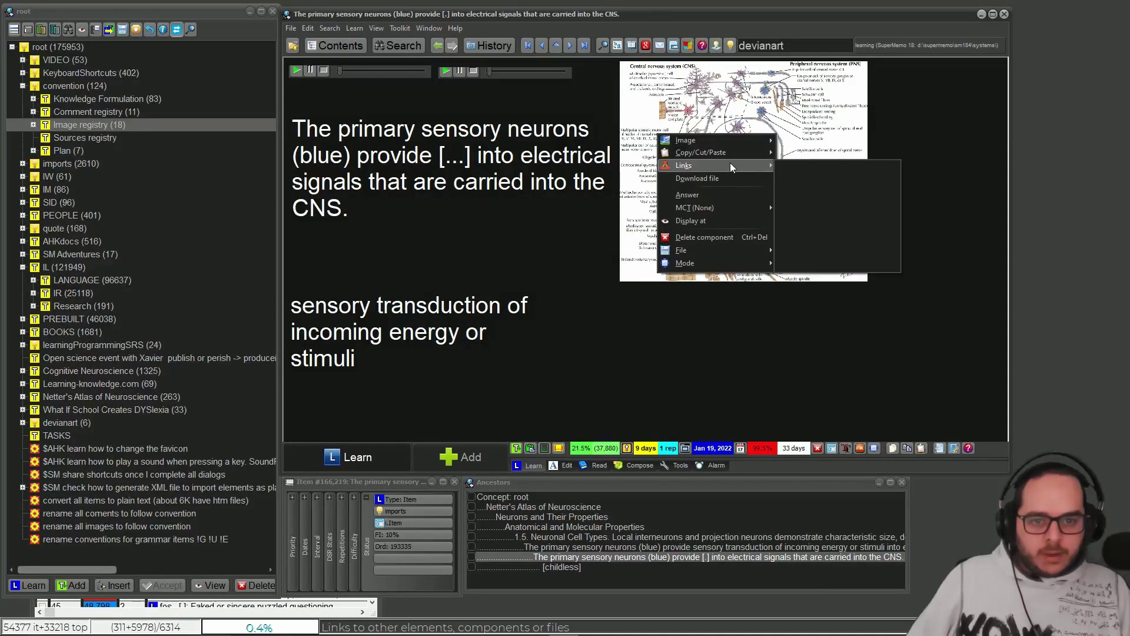
pyautogui.click(803, 166)
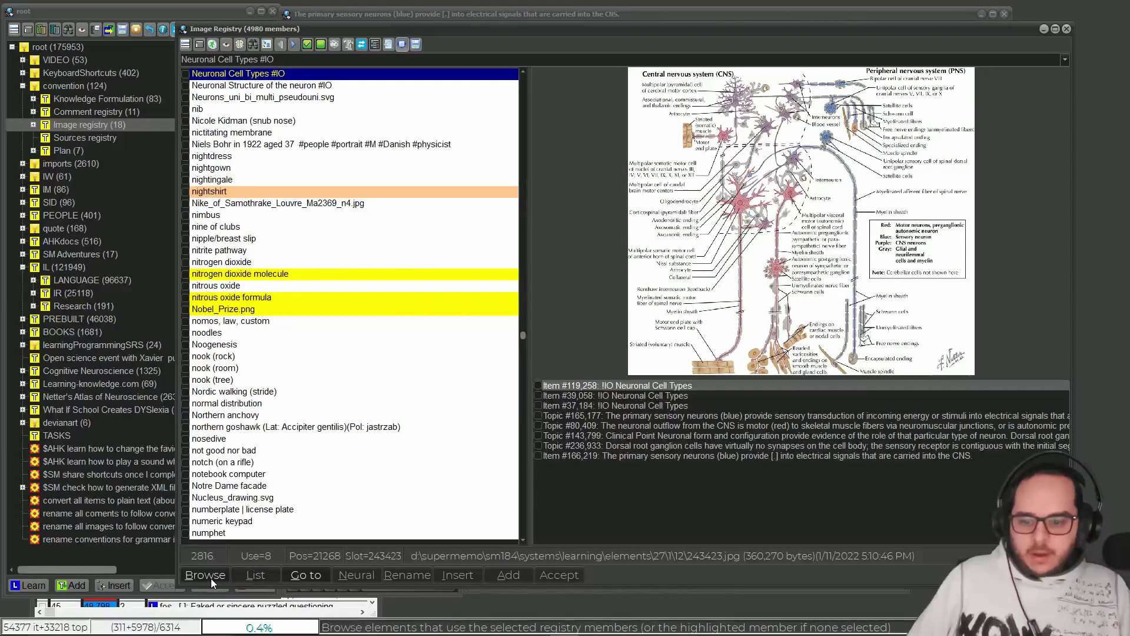
pyautogui.click(255, 574)
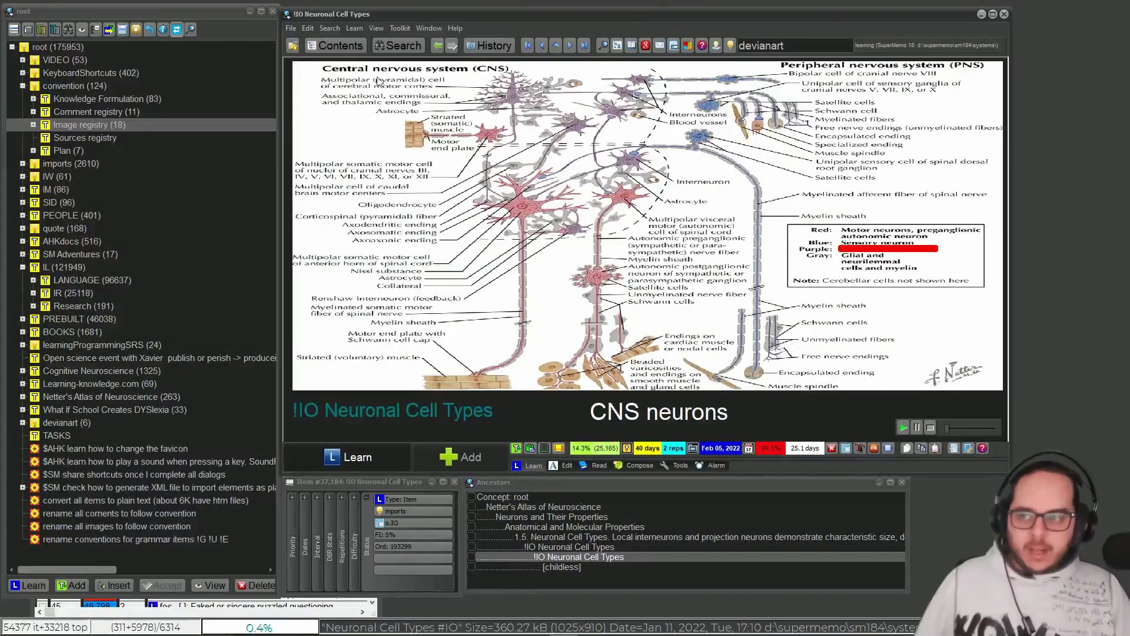
# Step: Sort the browser listing the template's users in random order
pyautogui.click(51, 47)
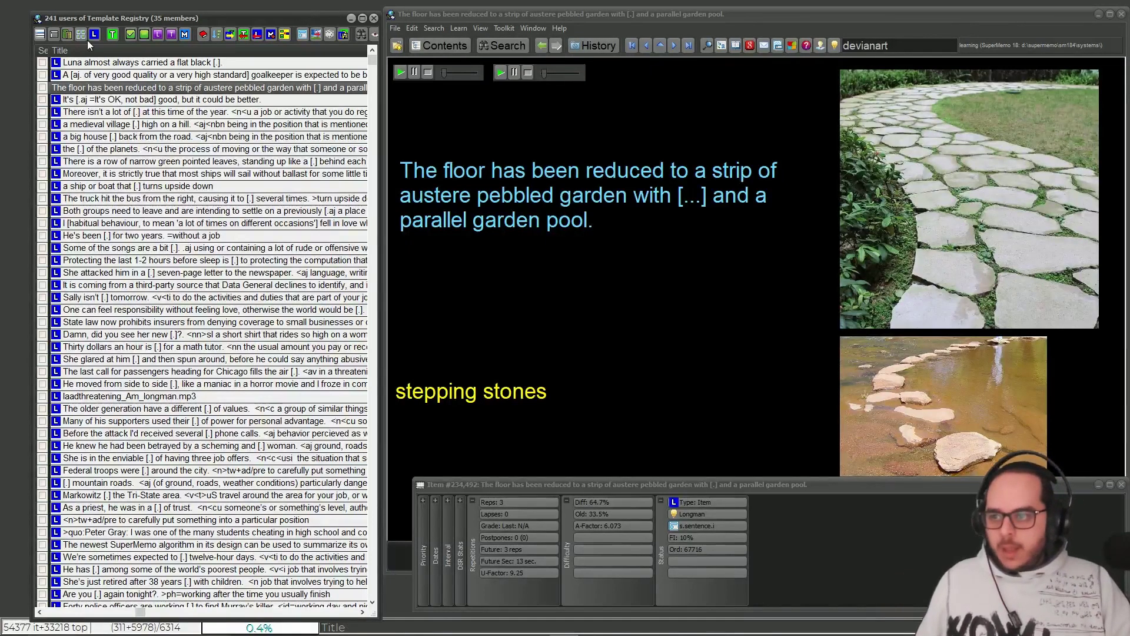
pyautogui.click(39, 34)
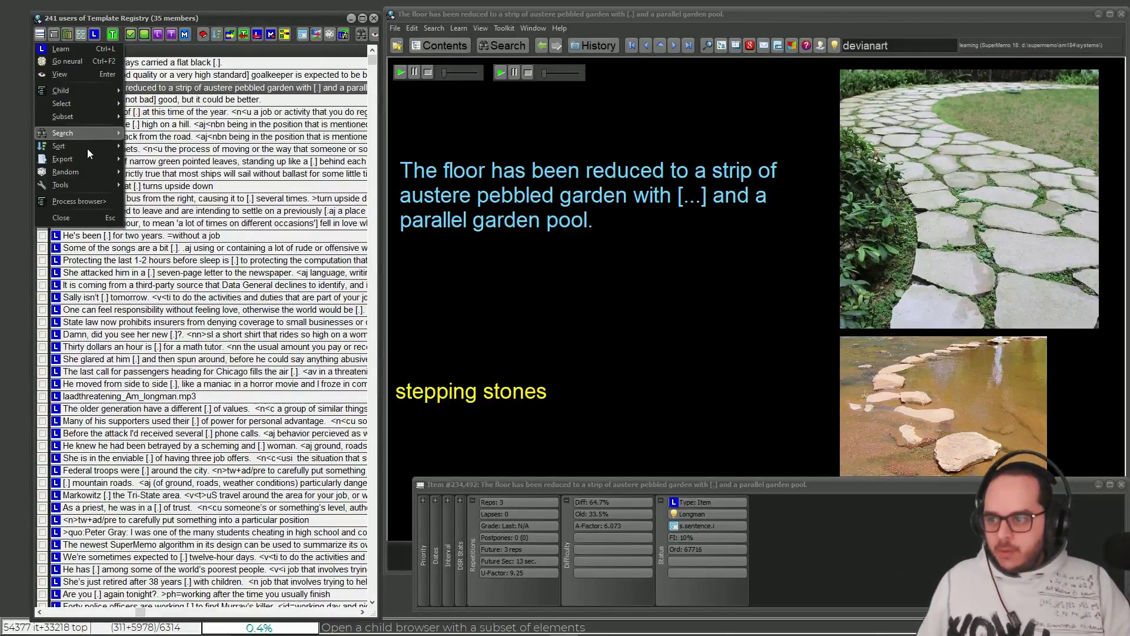
pyautogui.moveTo(87, 149)
pyautogui.click(206, 318)
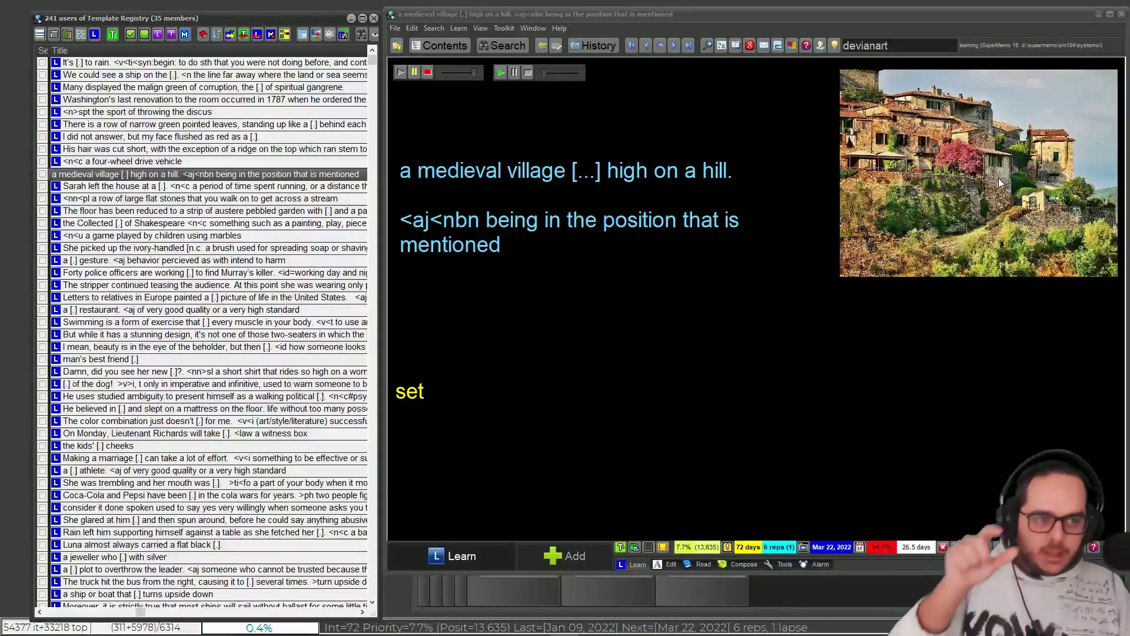
# Step: Check the images on the medieval village item, the "Sarah left the house at a [...]" item and the "turn turtle" item
pyautogui.moveTo(919, 223)
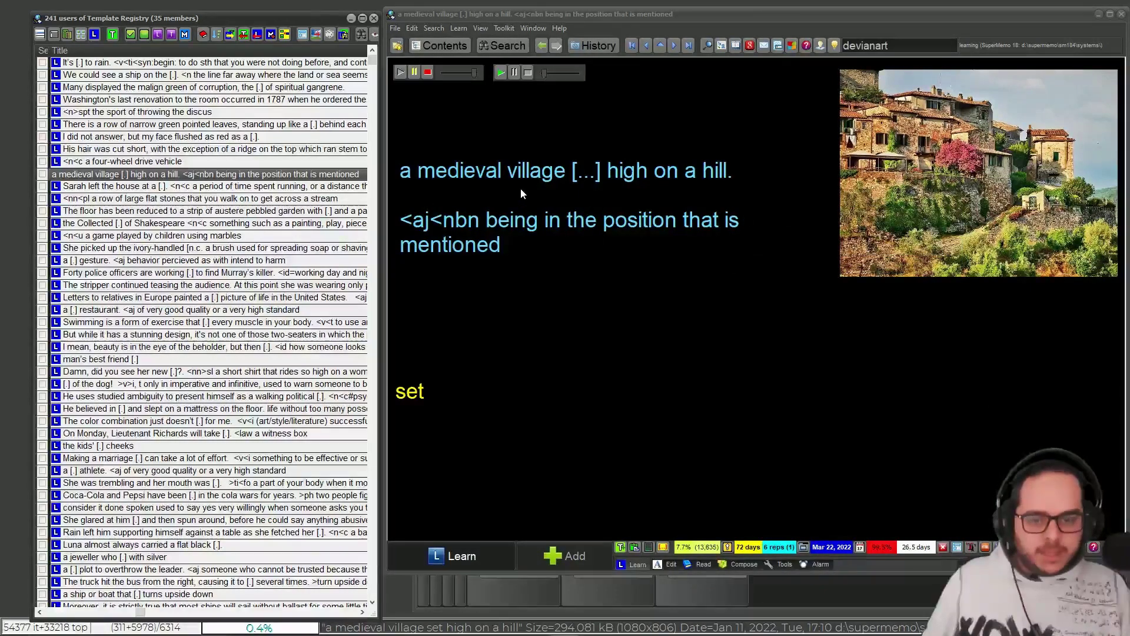
pyautogui.click(192, 186)
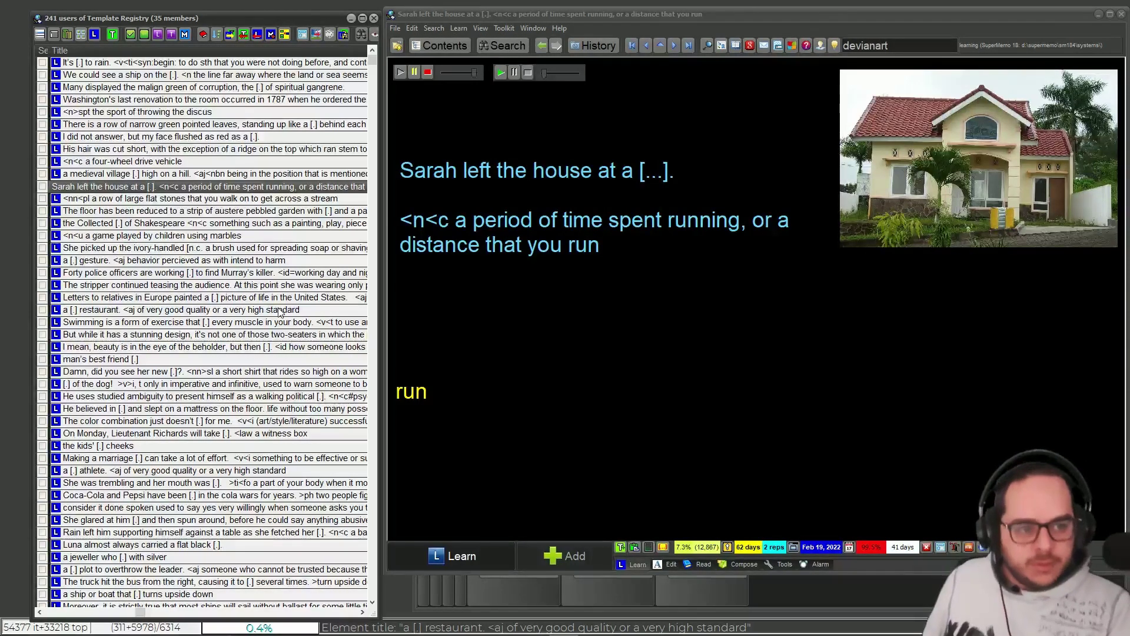
pyautogui.press('pagedown')
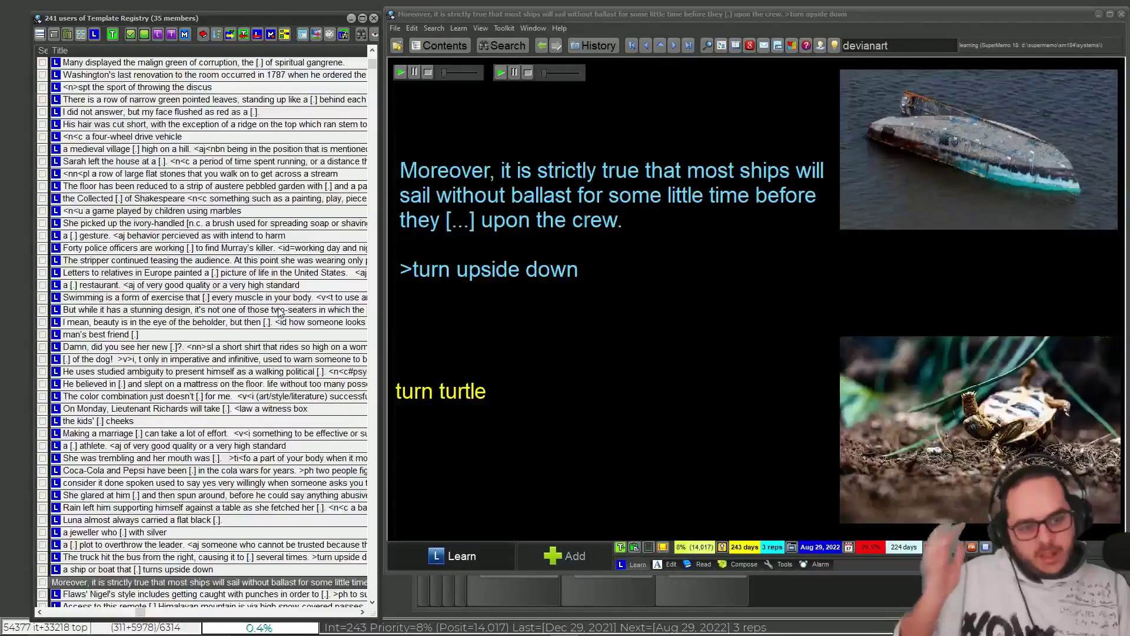